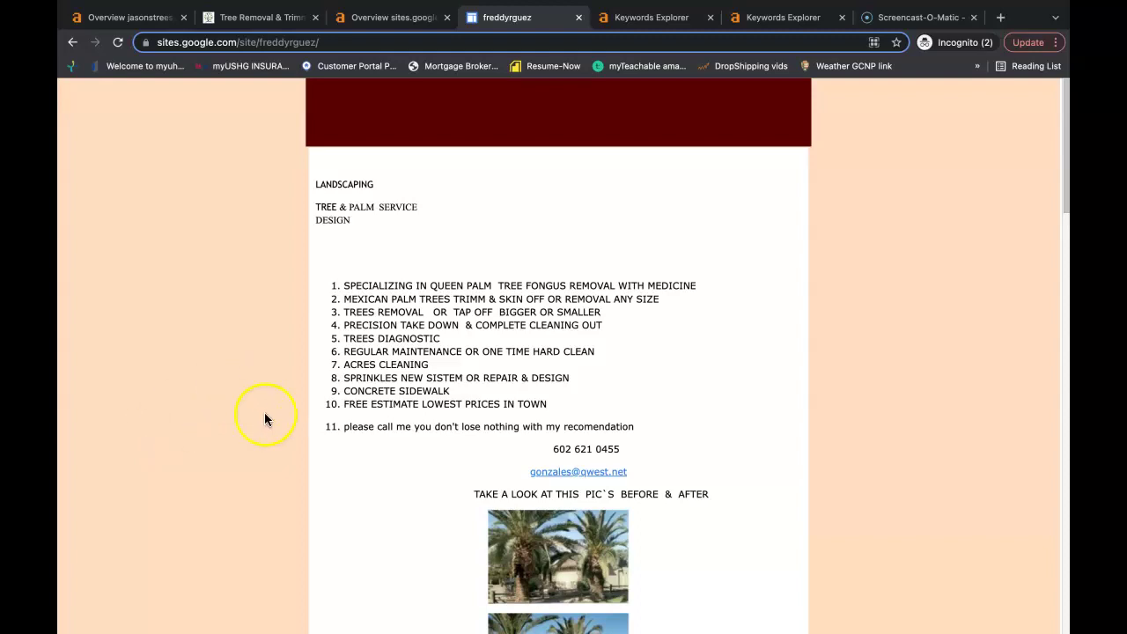
Look through the landscaping page's service list and before-and-after photos
{"action": "scroll", "coordinate": [307, 487], "scroll_direction": "down", "scroll_amount": 15}
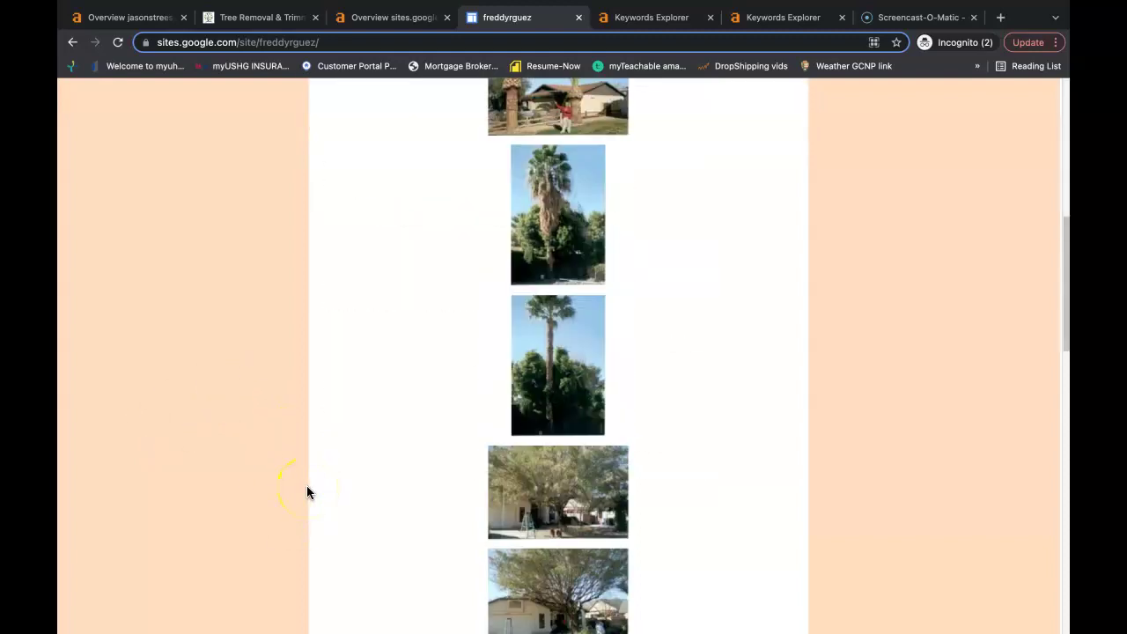
{"action": "scroll", "coordinate": [307, 493], "scroll_direction": "down", "scroll_amount": 3}
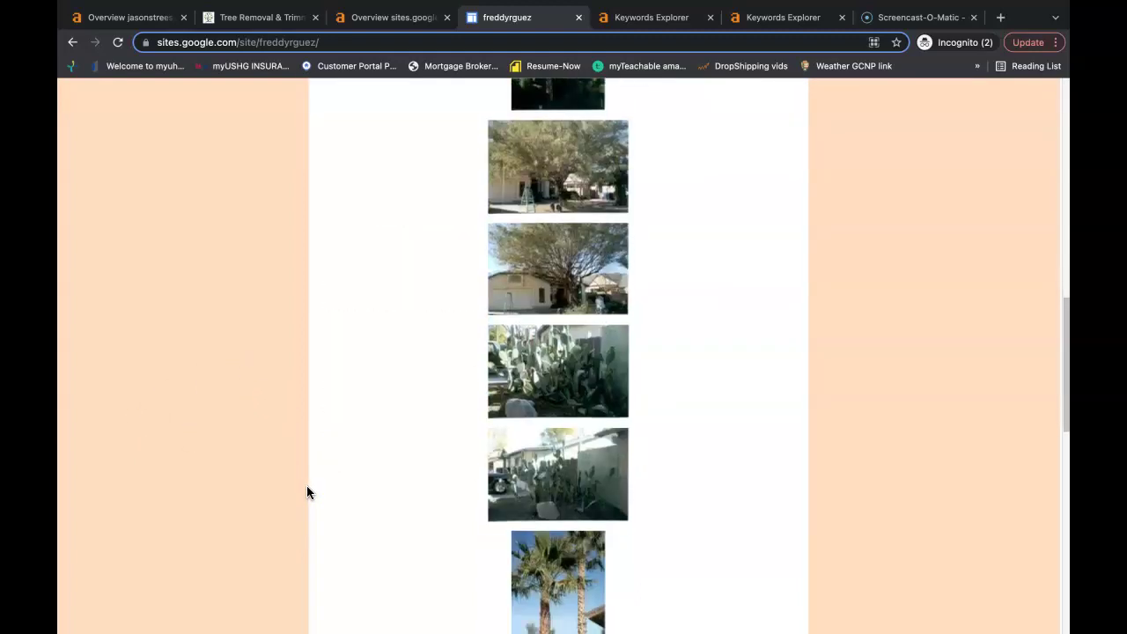
{"action": "scroll", "coordinate": [306, 492], "scroll_direction": "up", "scroll_amount": 6}
{"action": "scroll", "coordinate": [306, 492], "scroll_direction": "up", "scroll_amount": 5}
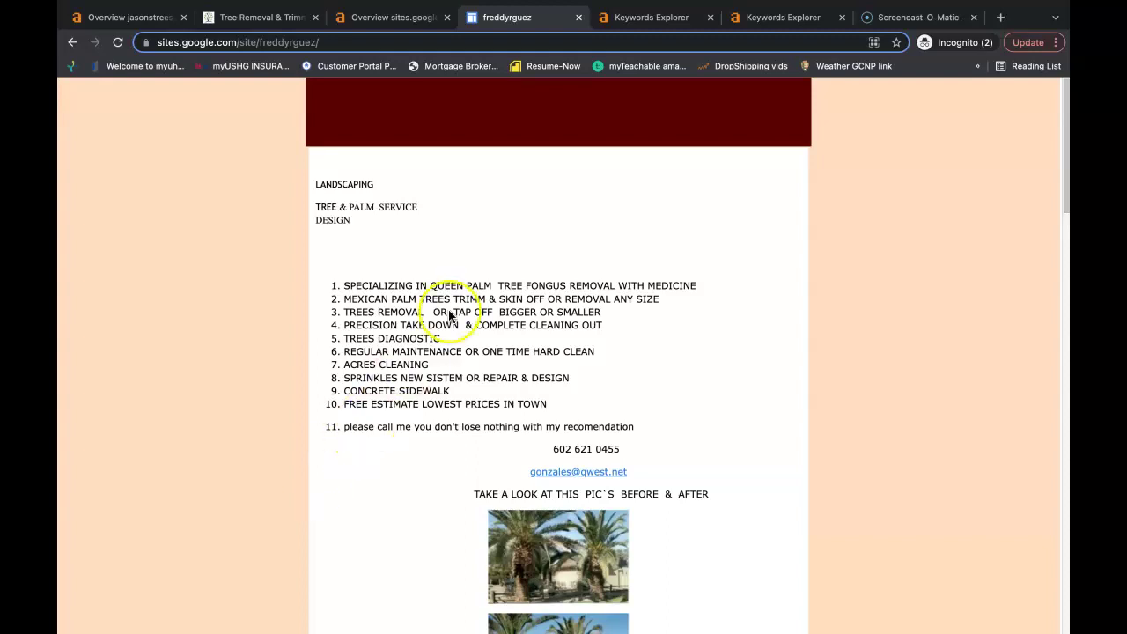
Switch to Ahrefs Keywords Explorer and review the "tree phoenix" matching terms for removal, including their difficulty and volume
{"action": "left_click", "coordinate": [654, 20]}
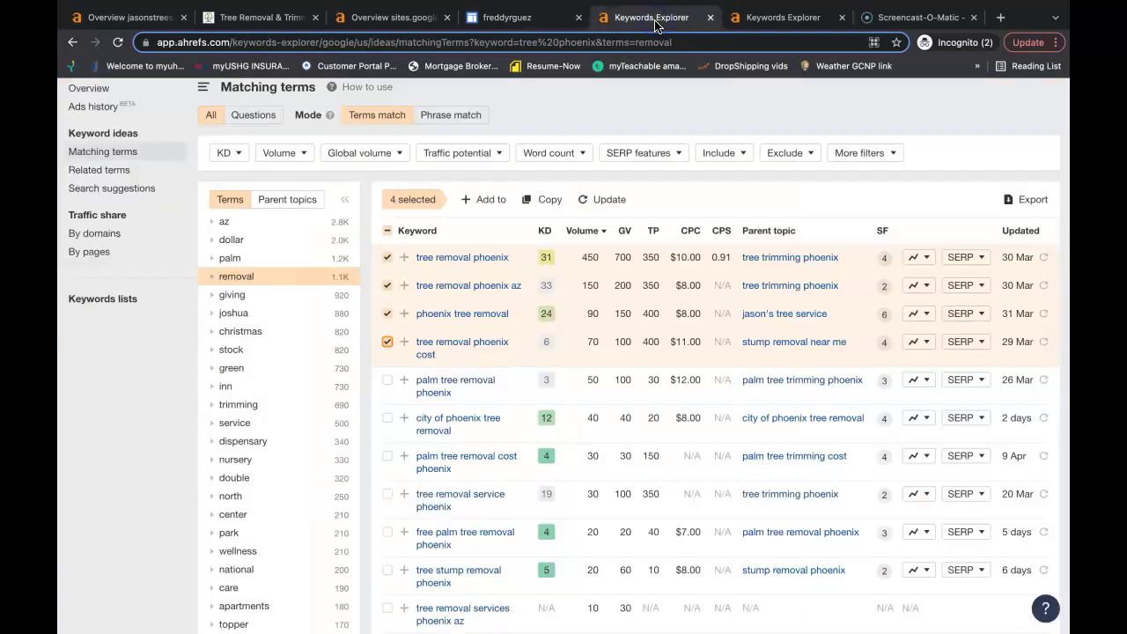
{"action": "scroll", "coordinate": [150, 372], "scroll_direction": "up", "scroll_amount": 1}
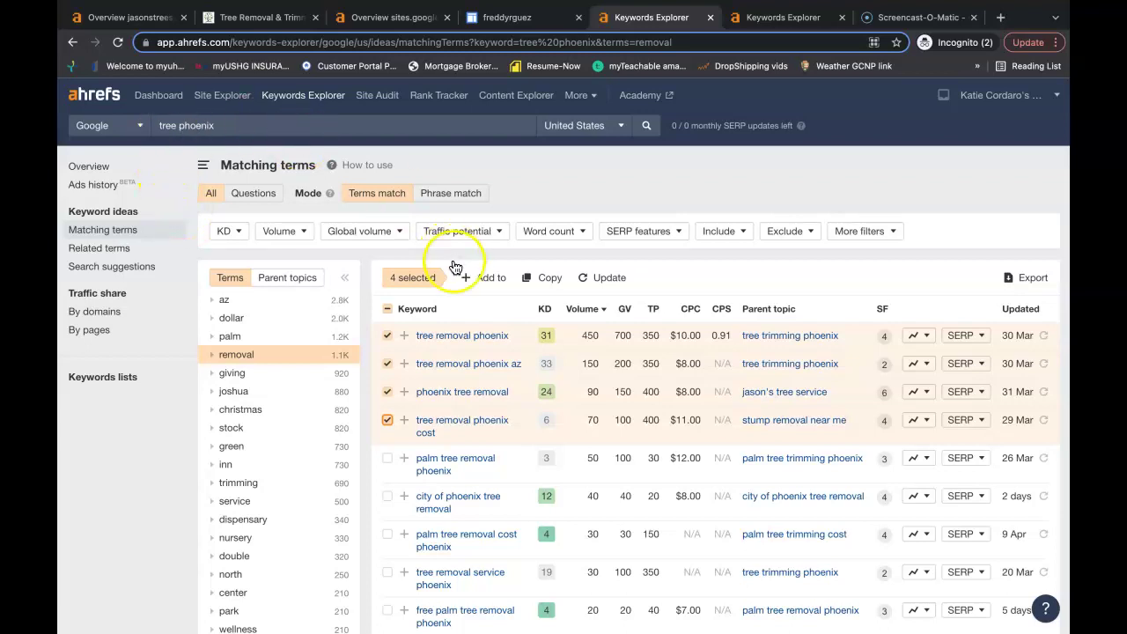
{"action": "scroll", "coordinate": [454, 266], "scroll_direction": "down", "scroll_amount": 1}
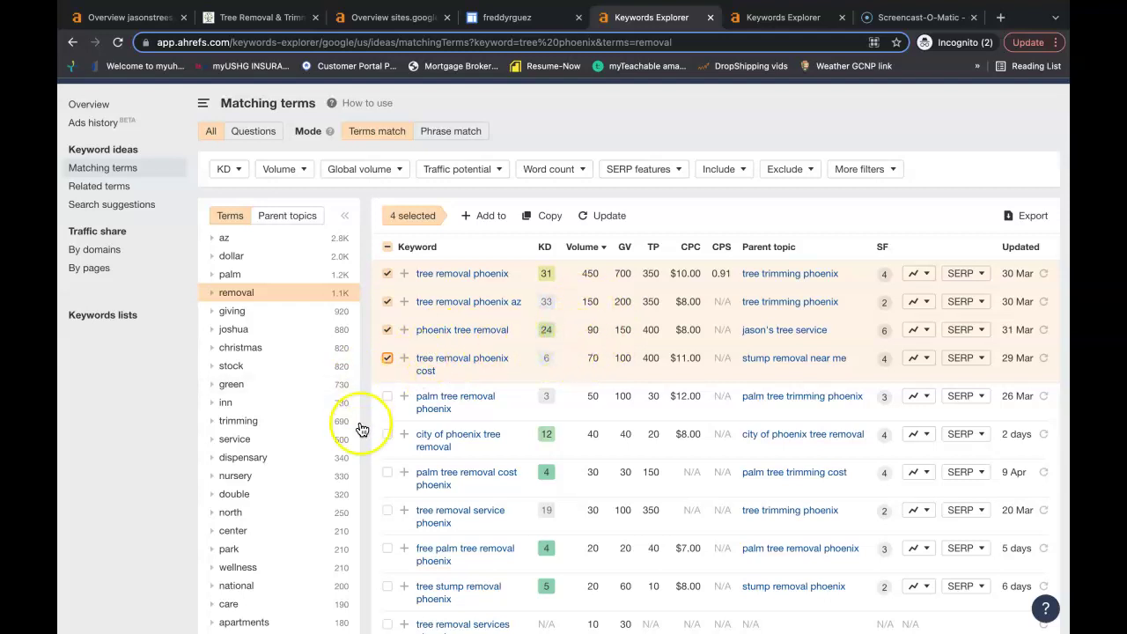
{"action": "scroll", "coordinate": [361, 429], "scroll_direction": "down", "scroll_amount": 2}
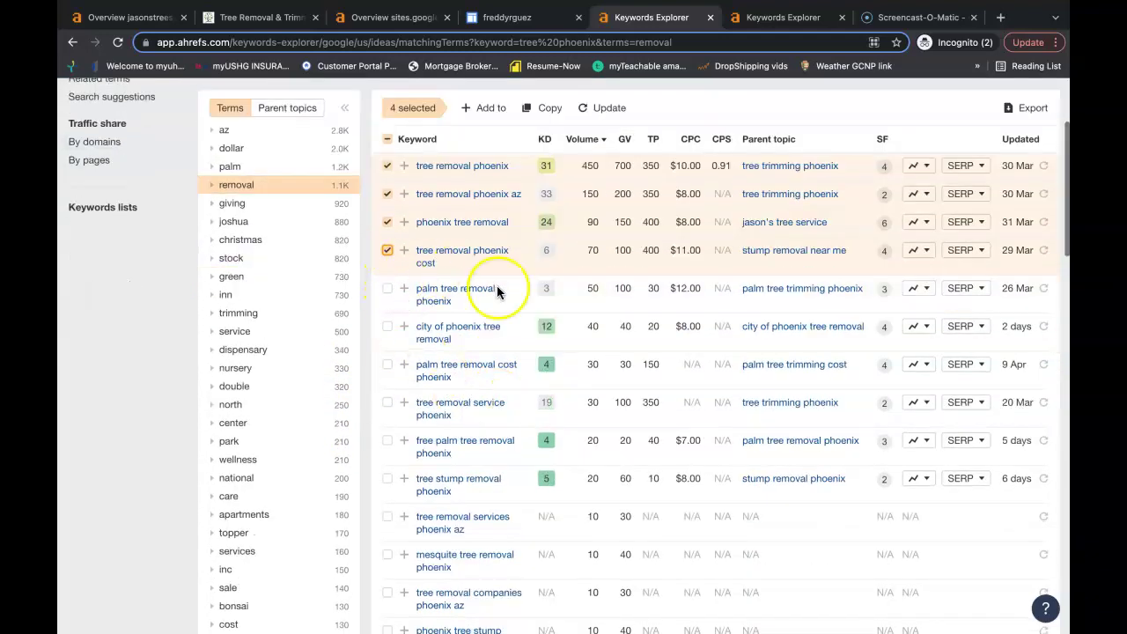
{"action": "scroll", "coordinate": [462, 520], "scroll_direction": "down", "scroll_amount": 1}
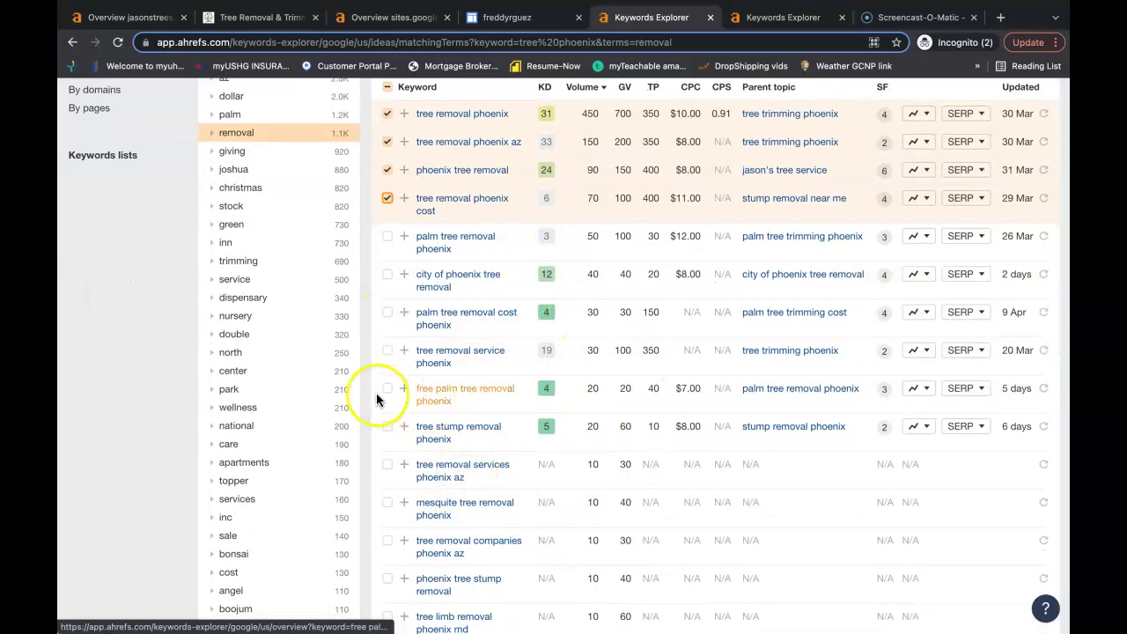
Filter the "tree phoenix" matching terms by trimming and review the keywords
{"action": "left_click", "coordinate": [263, 261]}
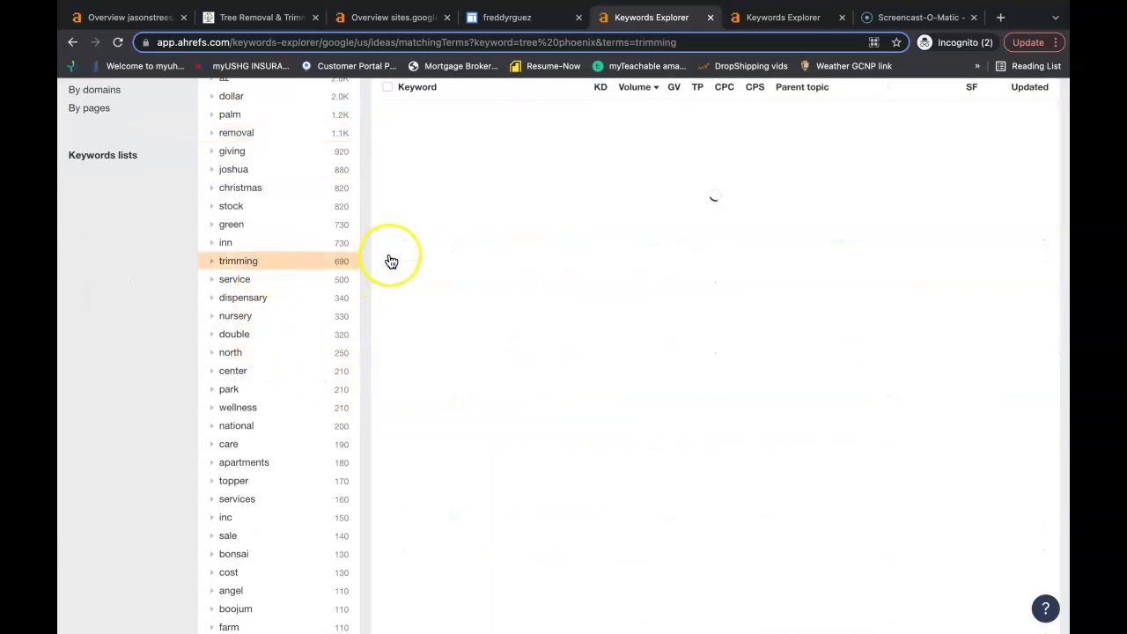
{"action": "scroll", "coordinate": [391, 261], "scroll_direction": "up", "scroll_amount": 3}
{"action": "scroll", "coordinate": [414, 304], "scroll_direction": "down", "scroll_amount": 1}
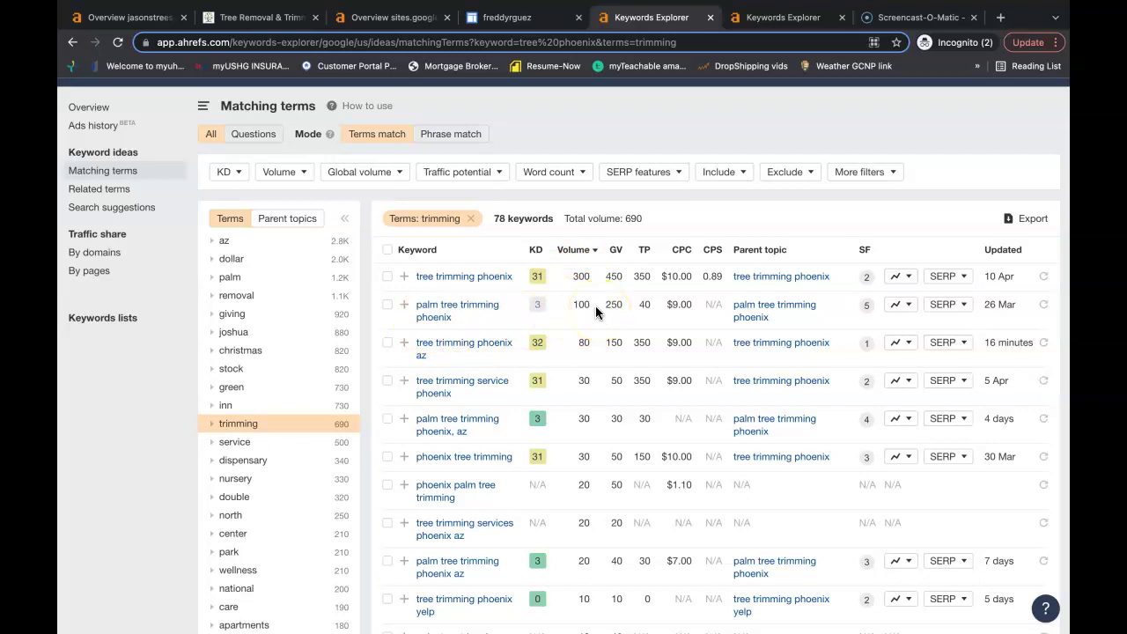
Check the file name of the first palm photo on the landscaping page, without saving the photo
{"action": "left_click", "coordinate": [506, 18]}
{"action": "scroll", "coordinate": [376, 478], "scroll_direction": "down", "scroll_amount": 3}
{"action": "right_click", "coordinate": [543, 399]}
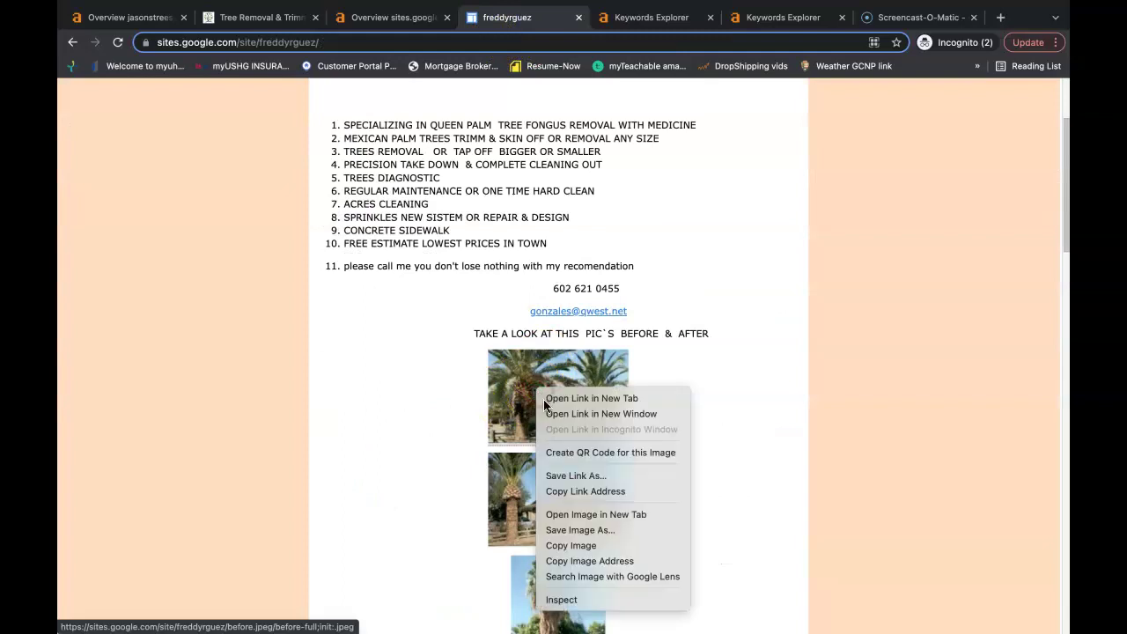
{"action": "left_click", "coordinate": [567, 473]}
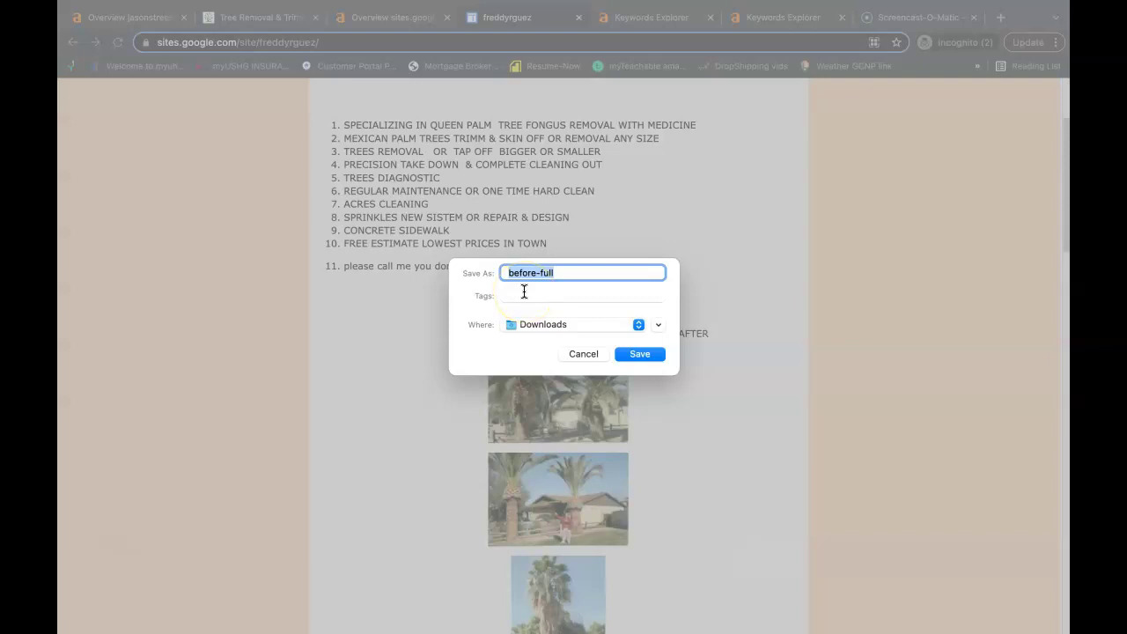
{"action": "left_click", "coordinate": [584, 354]}
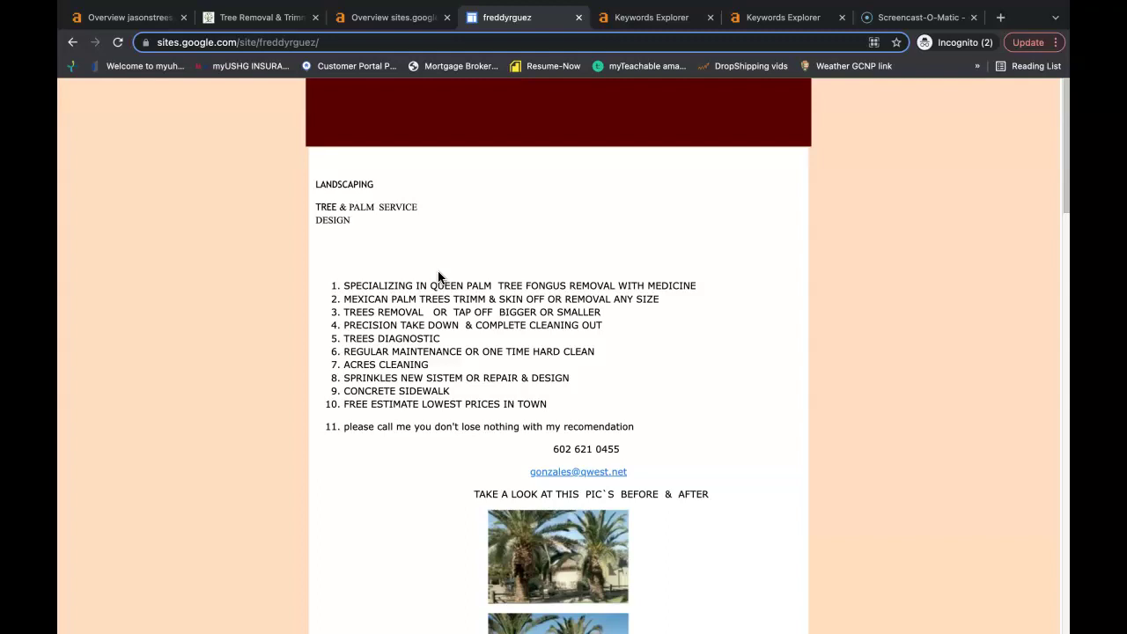
Review the URL rating, domain rating and backlinks in the Ahrefs overview of the Google Sites landscaping page
{"action": "left_click", "coordinate": [387, 17]}
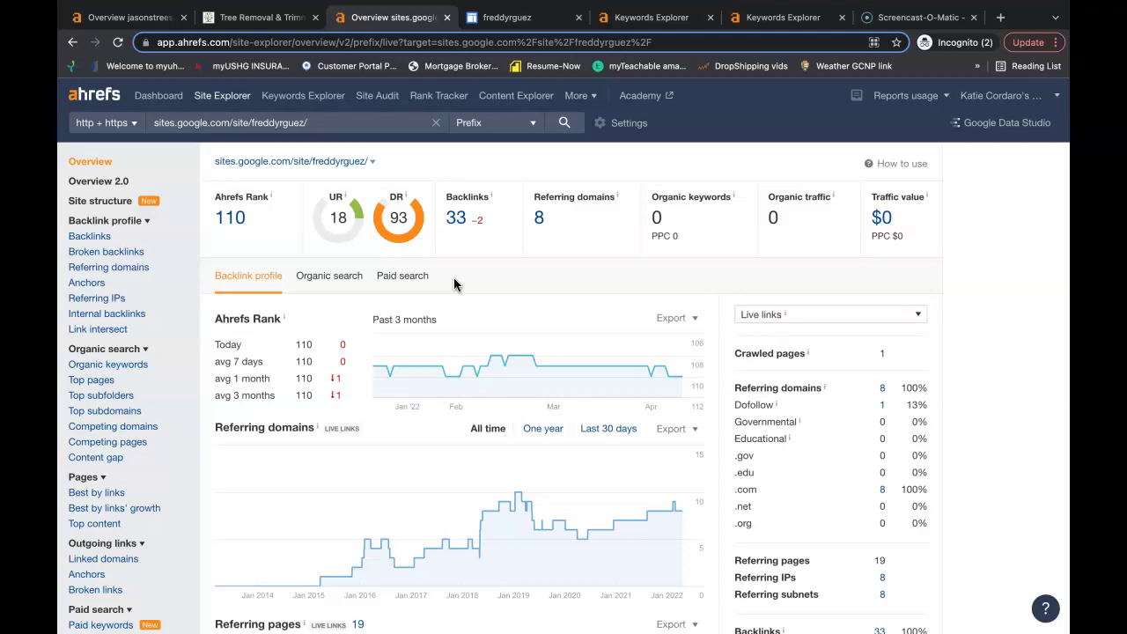
{"action": "mouse_move", "coordinate": [344, 195]}
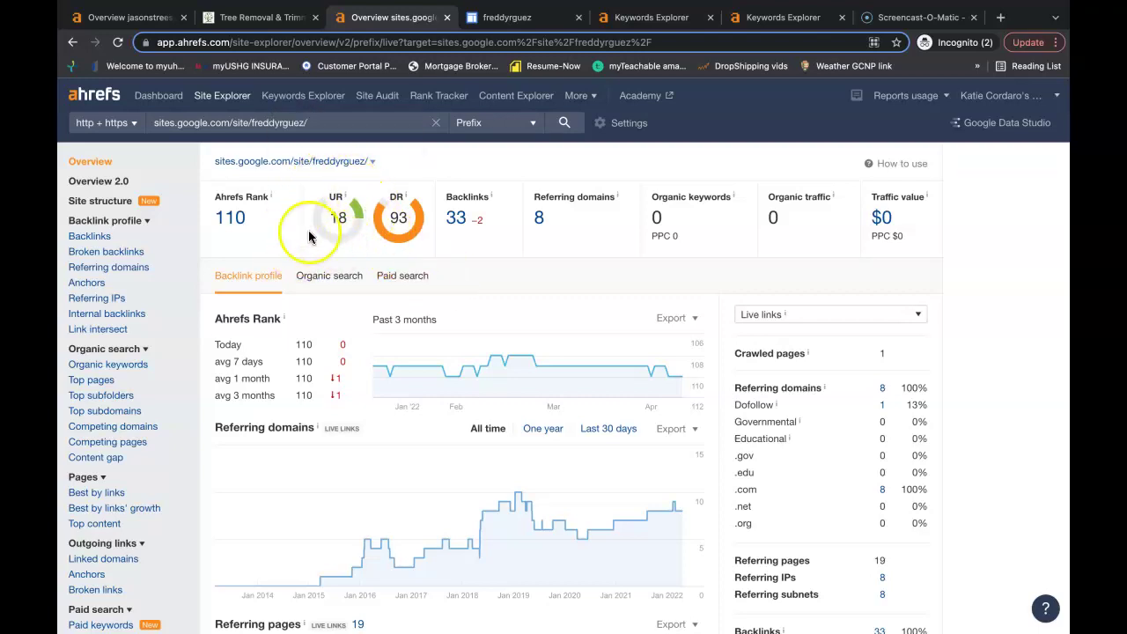
{"action": "mouse_move", "coordinate": [407, 199]}
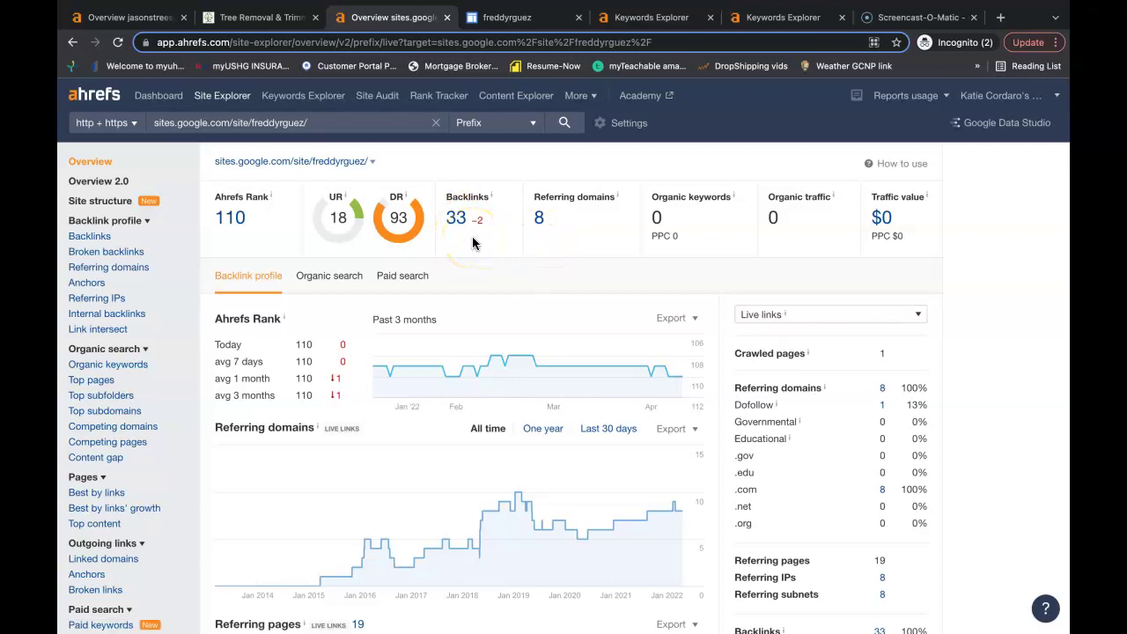
Look over the homepage of Jason's Tree Service, from the header down to the introduction and contact details
{"action": "left_click", "coordinate": [265, 24]}
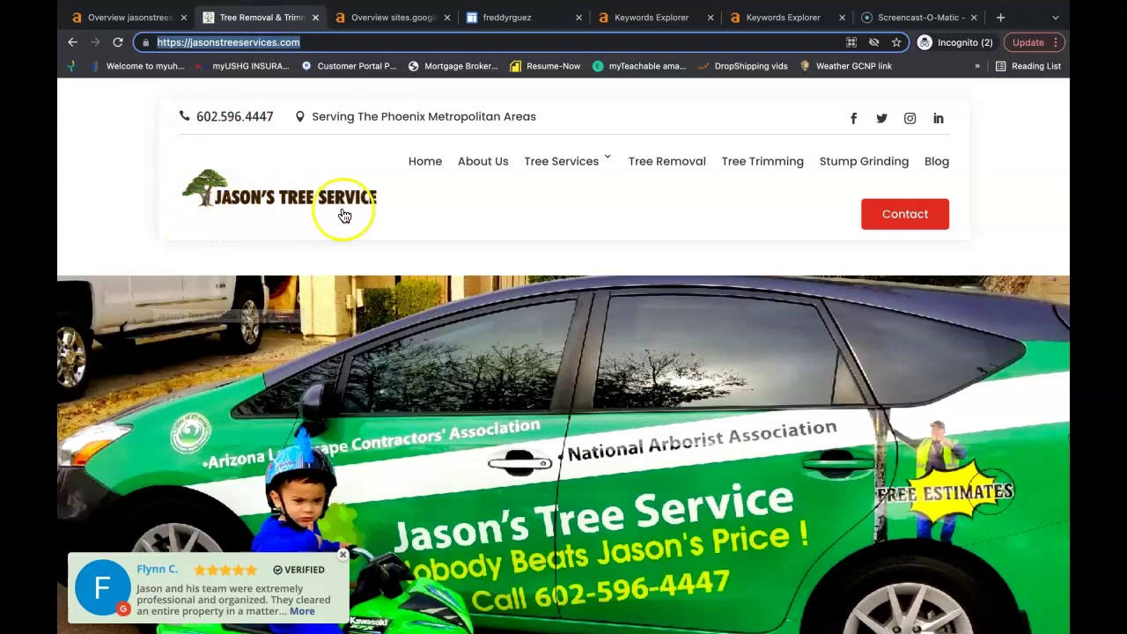
{"action": "scroll", "coordinate": [325, 262], "scroll_direction": "down", "scroll_amount": 3}
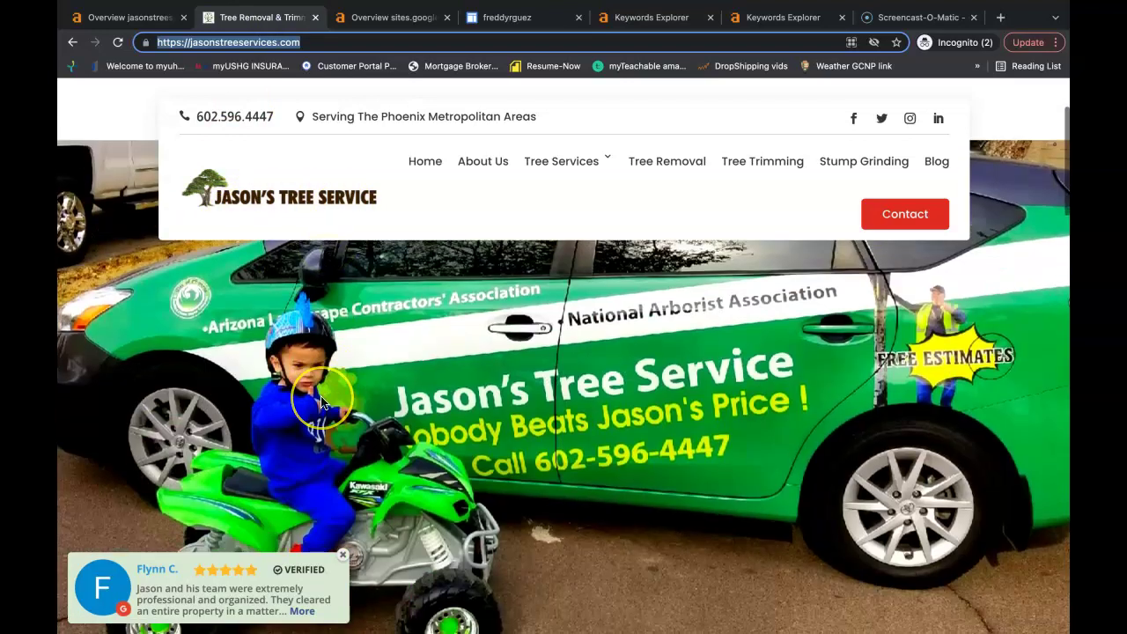
{"action": "scroll", "coordinate": [320, 403], "scroll_direction": "down", "scroll_amount": 3}
{"action": "scroll", "coordinate": [320, 402], "scroll_direction": "down", "scroll_amount": 4}
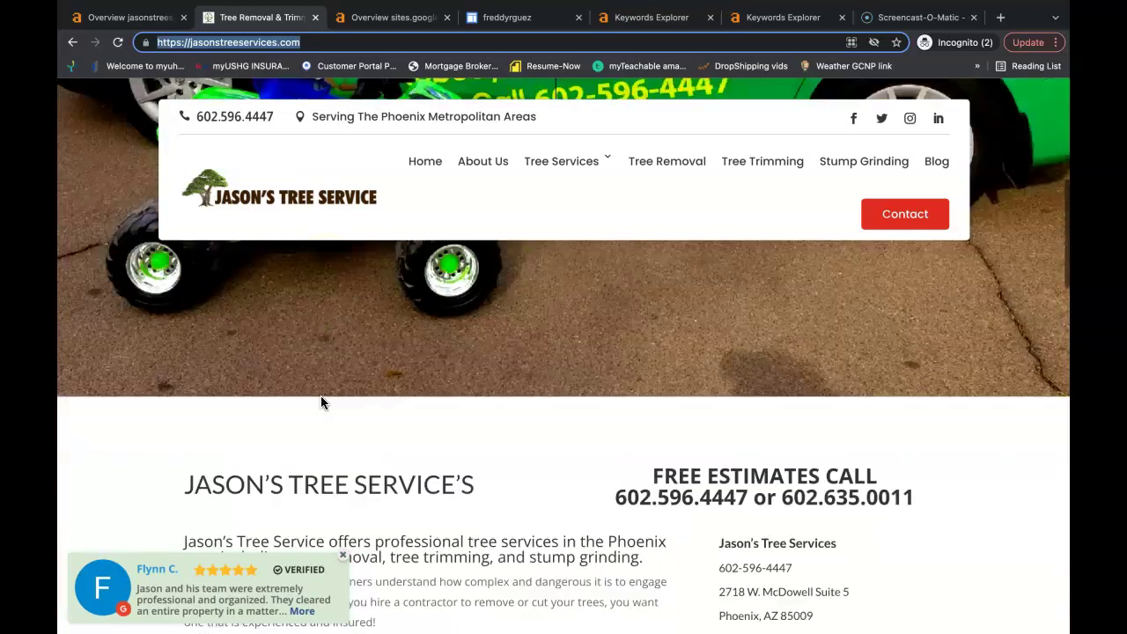
{"action": "scroll", "coordinate": [320, 403], "scroll_direction": "up", "scroll_amount": 10}
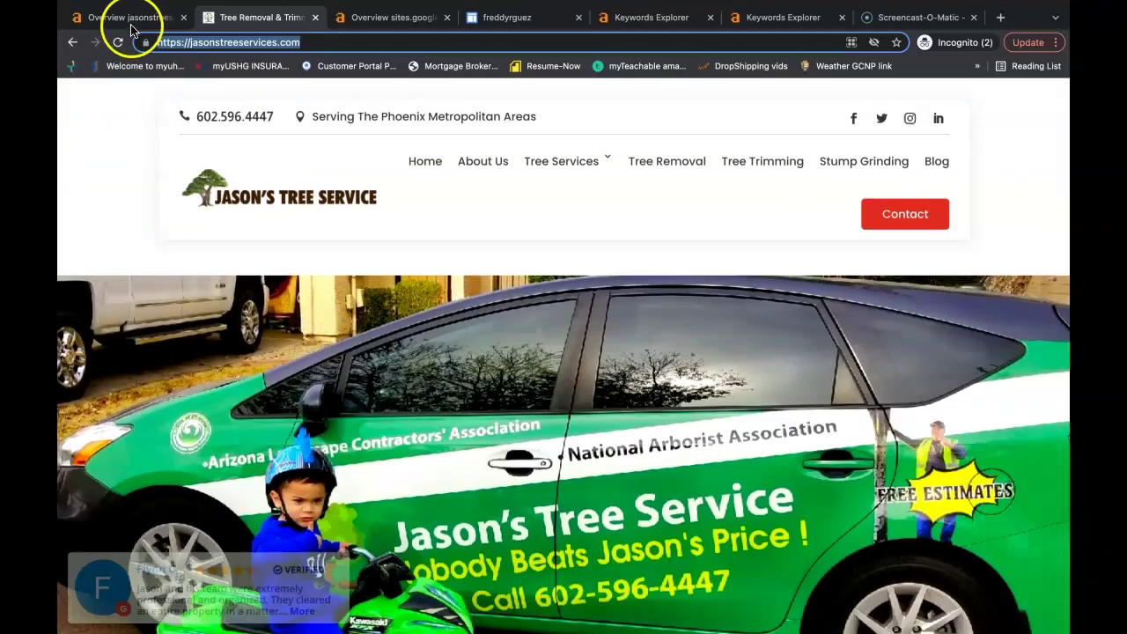
Review the ratings of jasonstreeservices.com in Ahrefs Site Explorer and inspect its referring domains, including africanlasercentre.org
{"action": "left_click", "coordinate": [139, 19]}
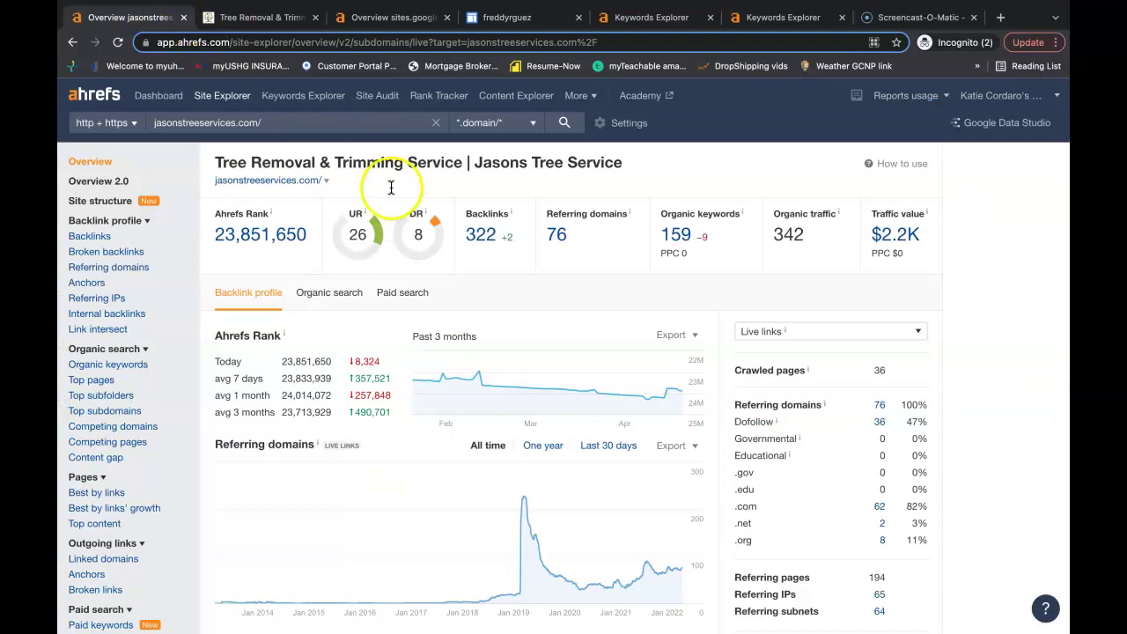
{"action": "mouse_move", "coordinate": [366, 216]}
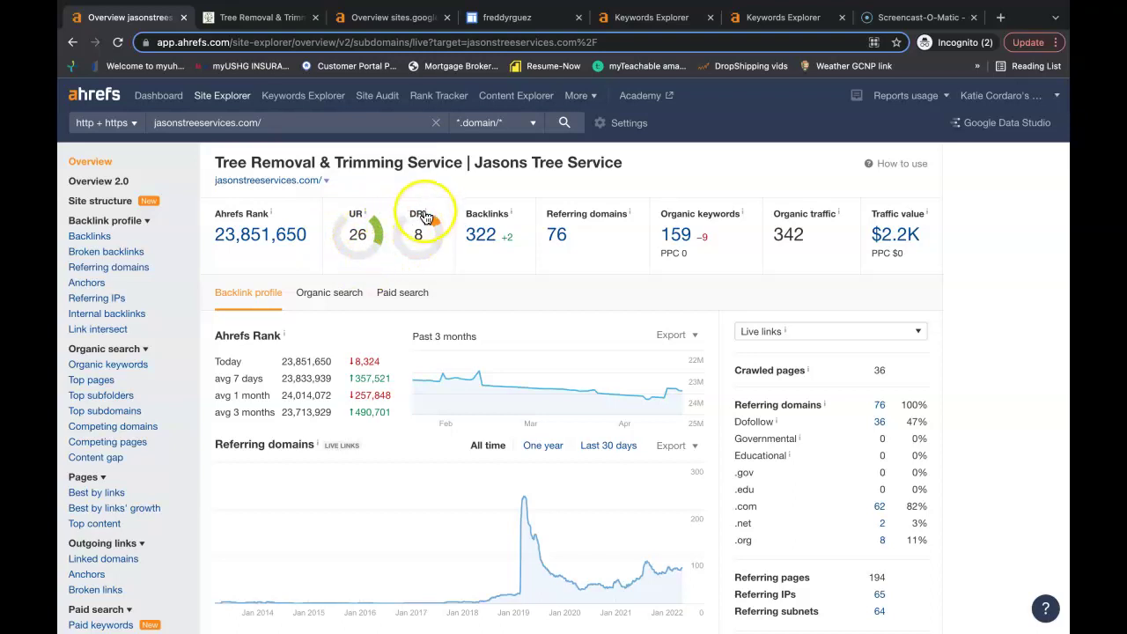
{"action": "mouse_move", "coordinate": [432, 217]}
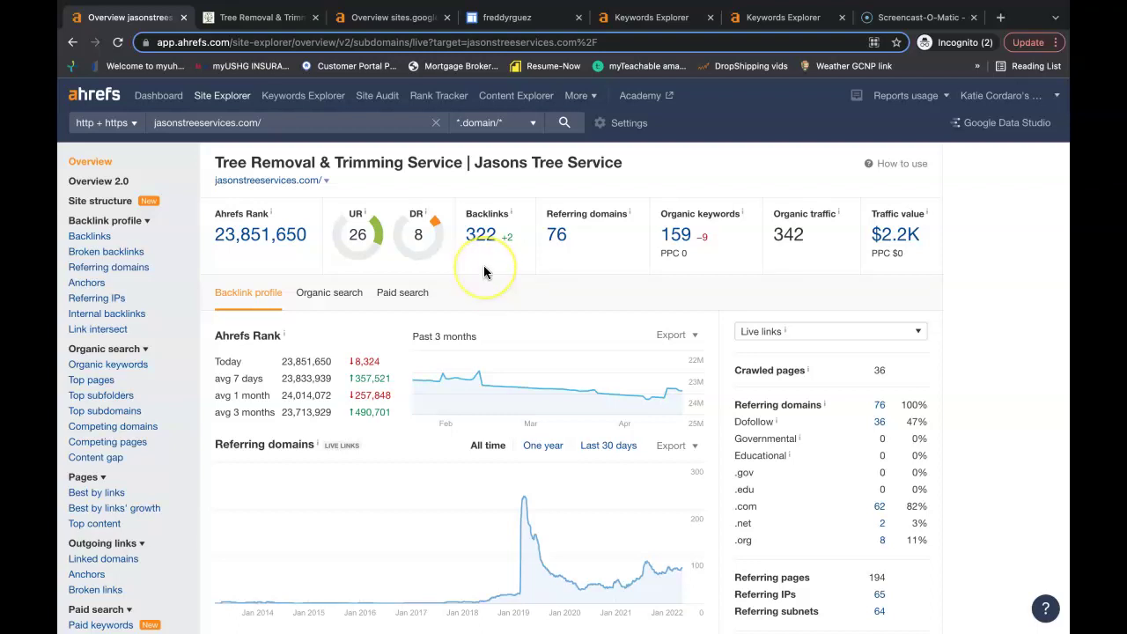
{"action": "left_click", "coordinate": [553, 238]}
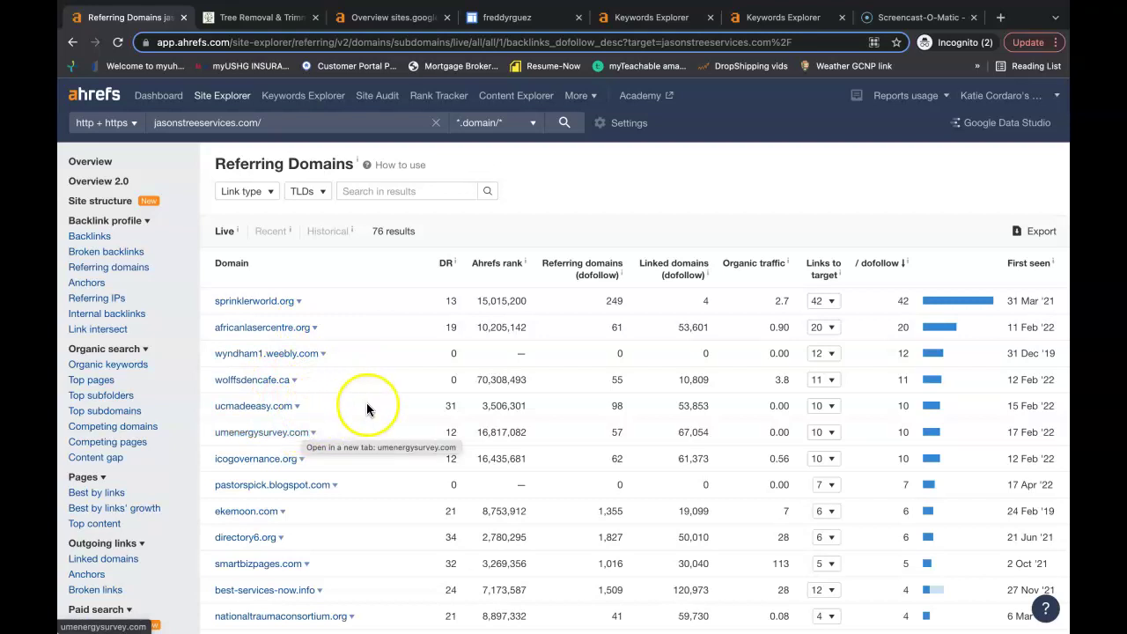
{"action": "left_click", "coordinate": [293, 328]}
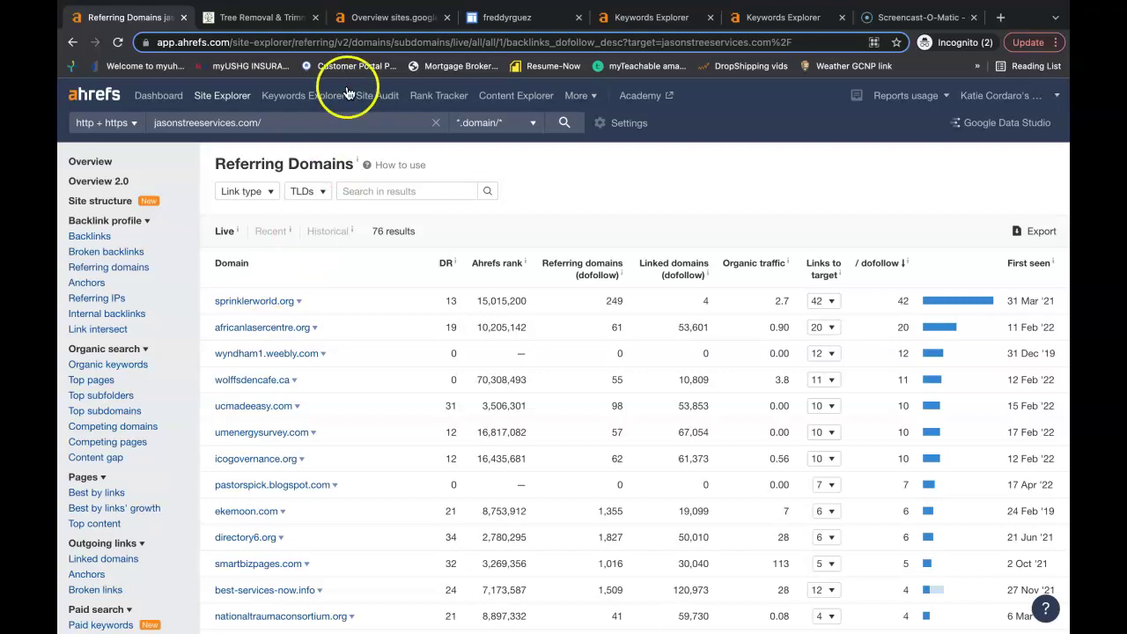
Return to the Google results for "tree removal phoenix" and examine the sponsored providers and local tree service listings
{"action": "left_click", "coordinate": [284, 19]}
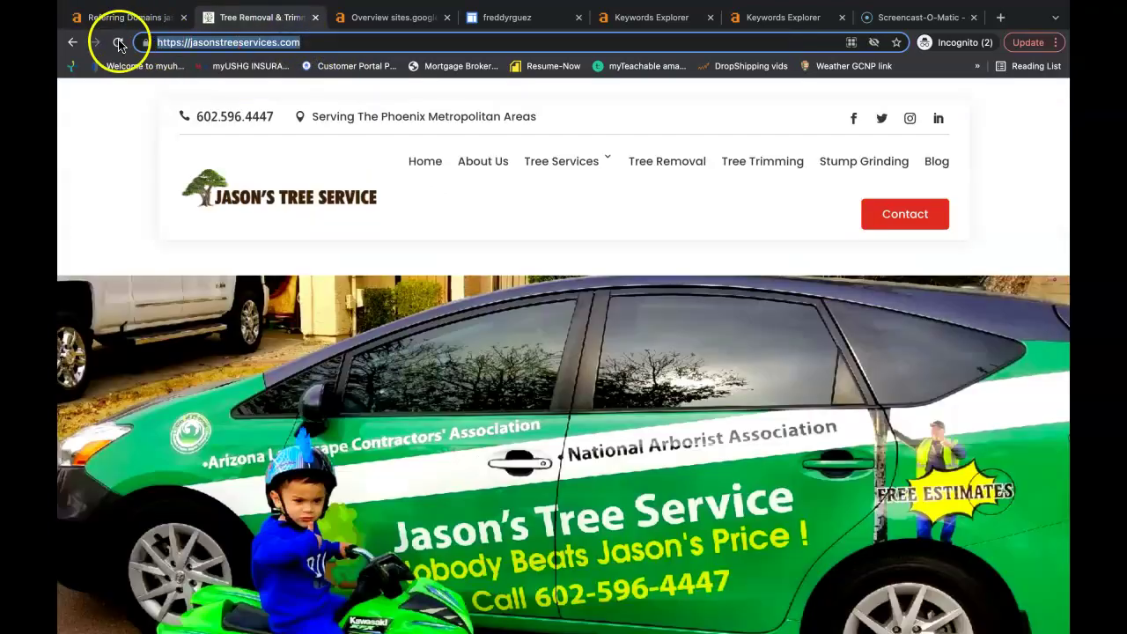
{"action": "left_click", "coordinate": [68, 43]}
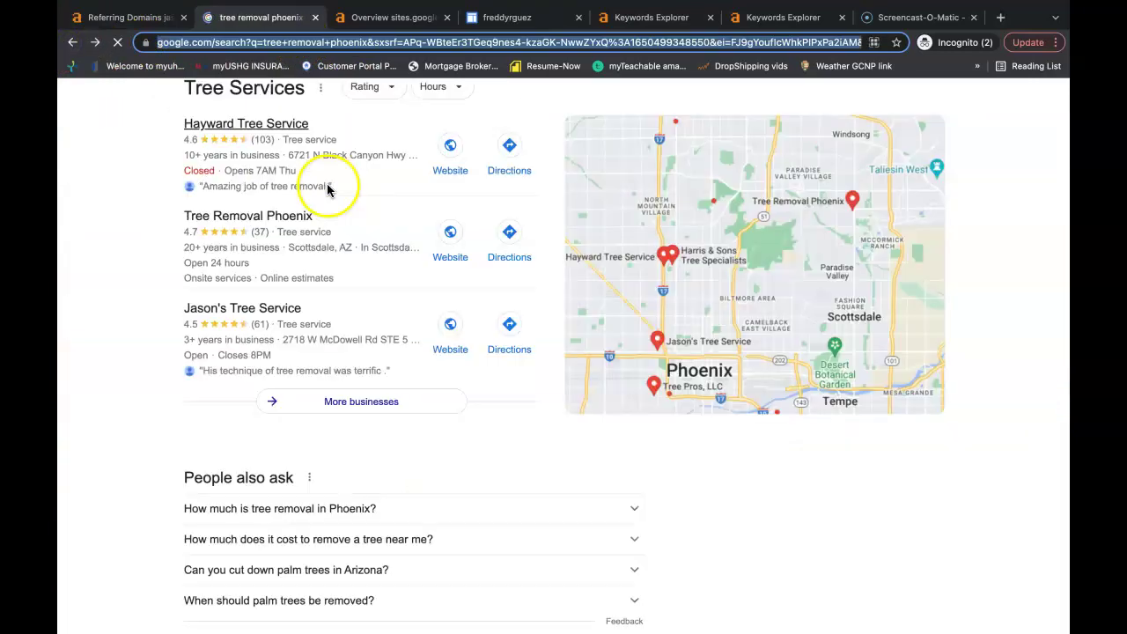
{"action": "scroll", "coordinate": [252, 289], "scroll_direction": "up", "scroll_amount": 1}
{"action": "scroll", "coordinate": [251, 293], "scroll_direction": "up", "scroll_amount": 1}
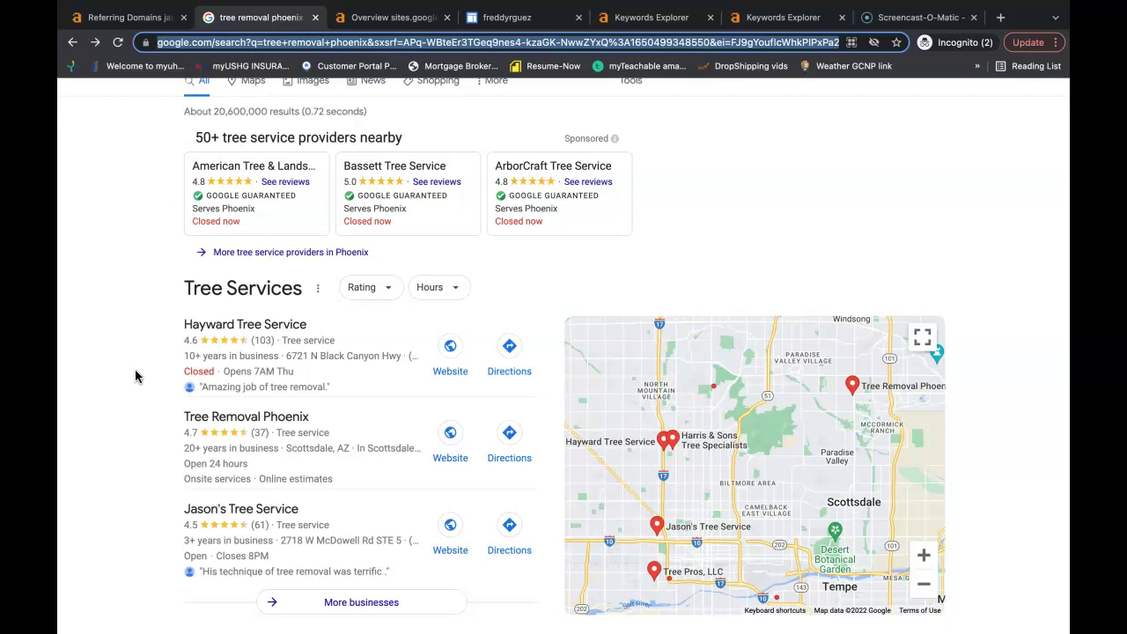
{"action": "scroll", "coordinate": [135, 376], "scroll_direction": "up", "scroll_amount": 1}
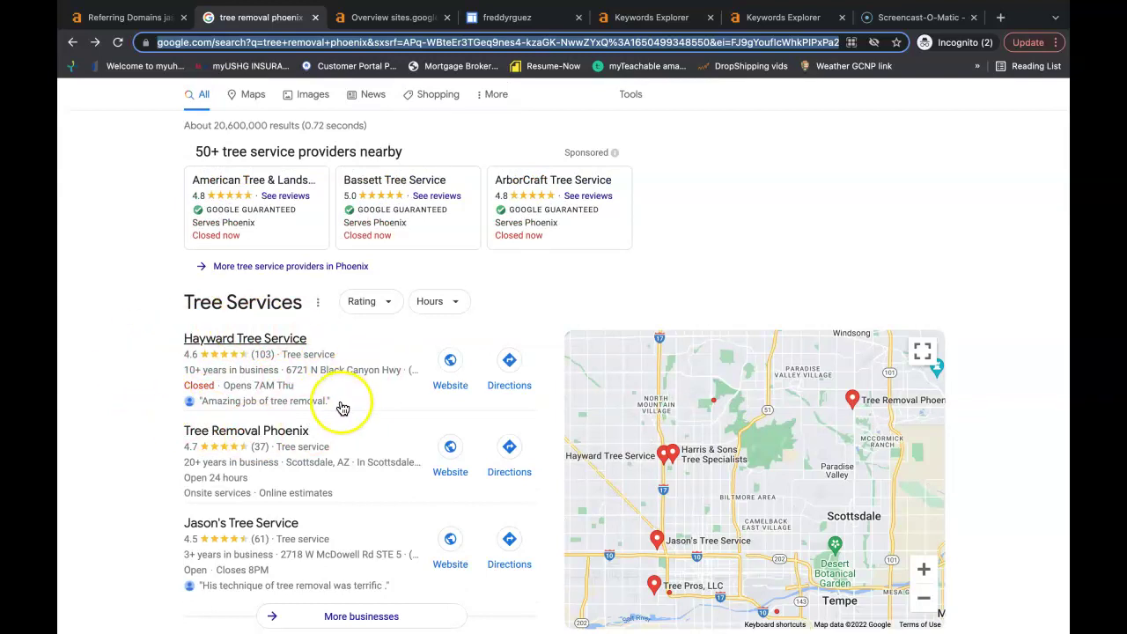
{"action": "scroll", "coordinate": [378, 403], "scroll_direction": "down", "scroll_amount": 1}
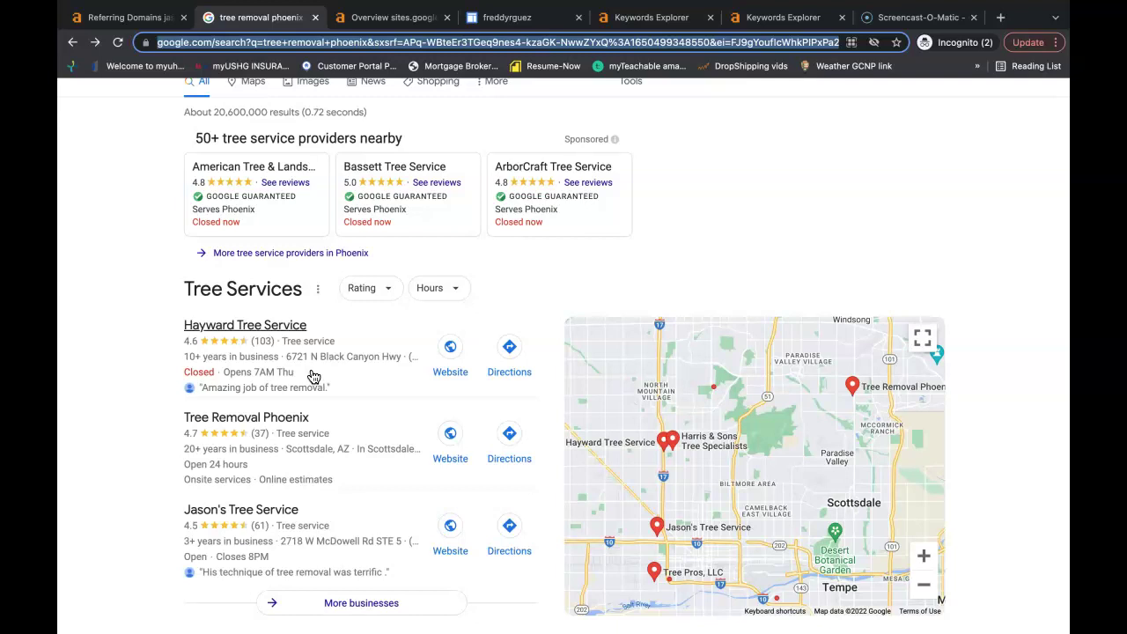
{"action": "scroll", "coordinate": [314, 376], "scroll_direction": "up", "scroll_amount": 1}
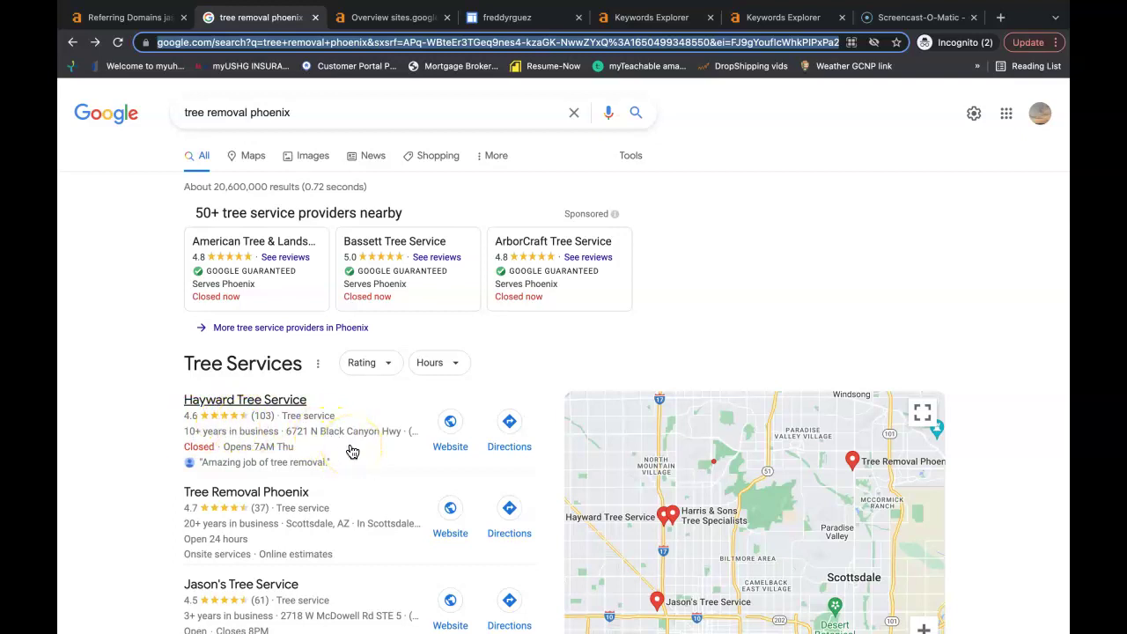
{"action": "scroll", "coordinate": [351, 451], "scroll_direction": "down", "scroll_amount": 2}
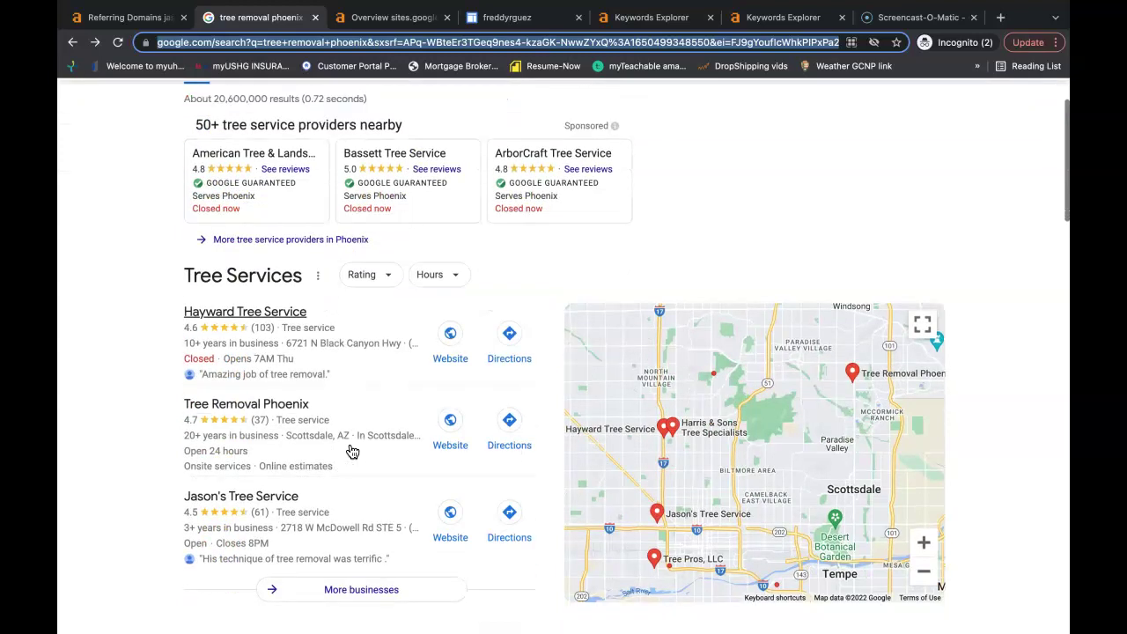